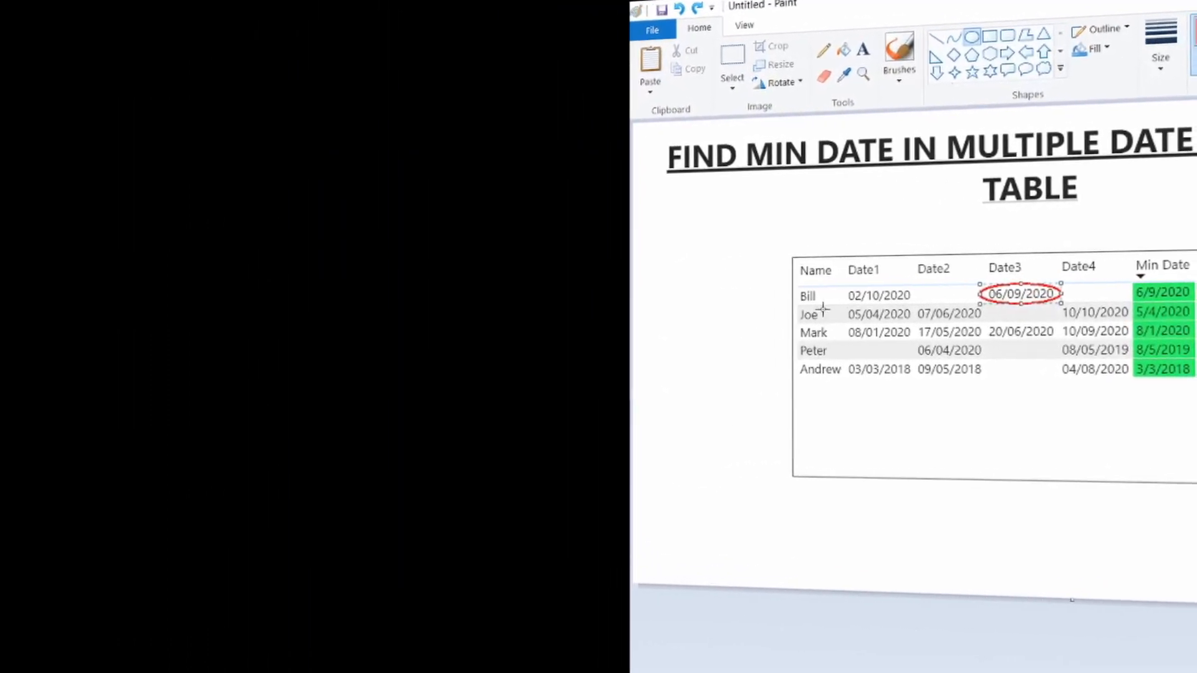
pyautogui.moveTo(728, 314); pyautogui.dragTo(818, 337)
pyautogui.moveTo(623, 354); pyautogui.dragTo(624, 355)
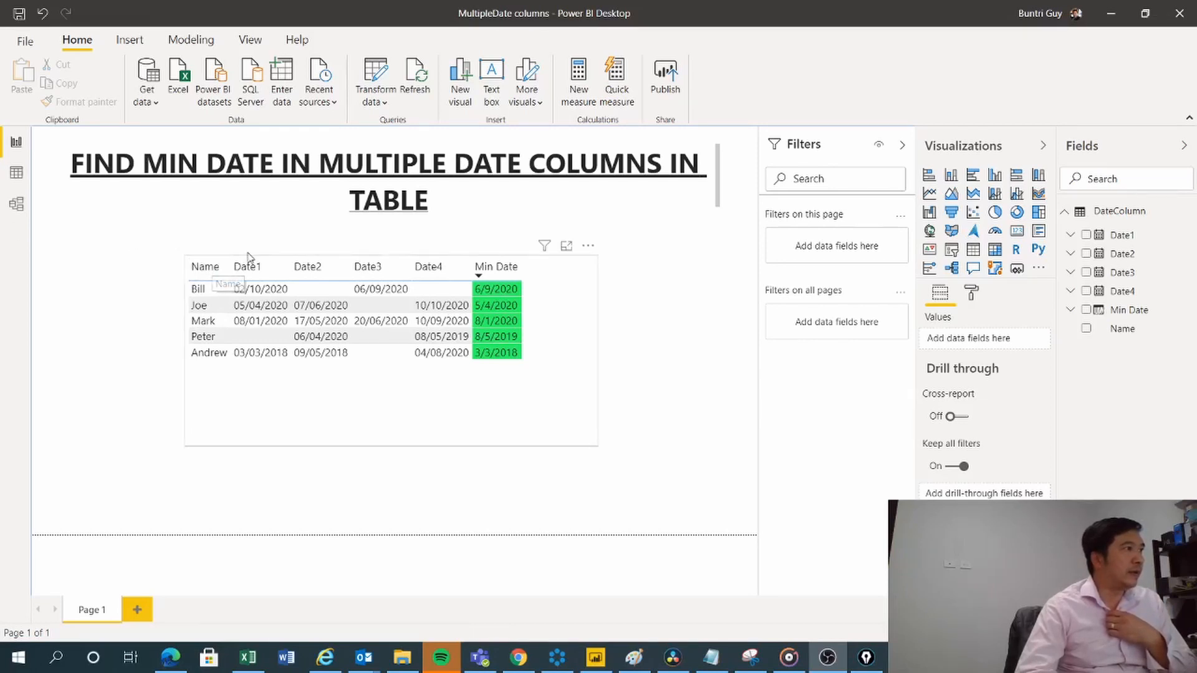
pyautogui.moveTo(260, 272)
pyautogui.mouseDown()
pyautogui.moveTo(594, 278)
pyautogui.moveTo(736, 351)
pyautogui.mouseUp()
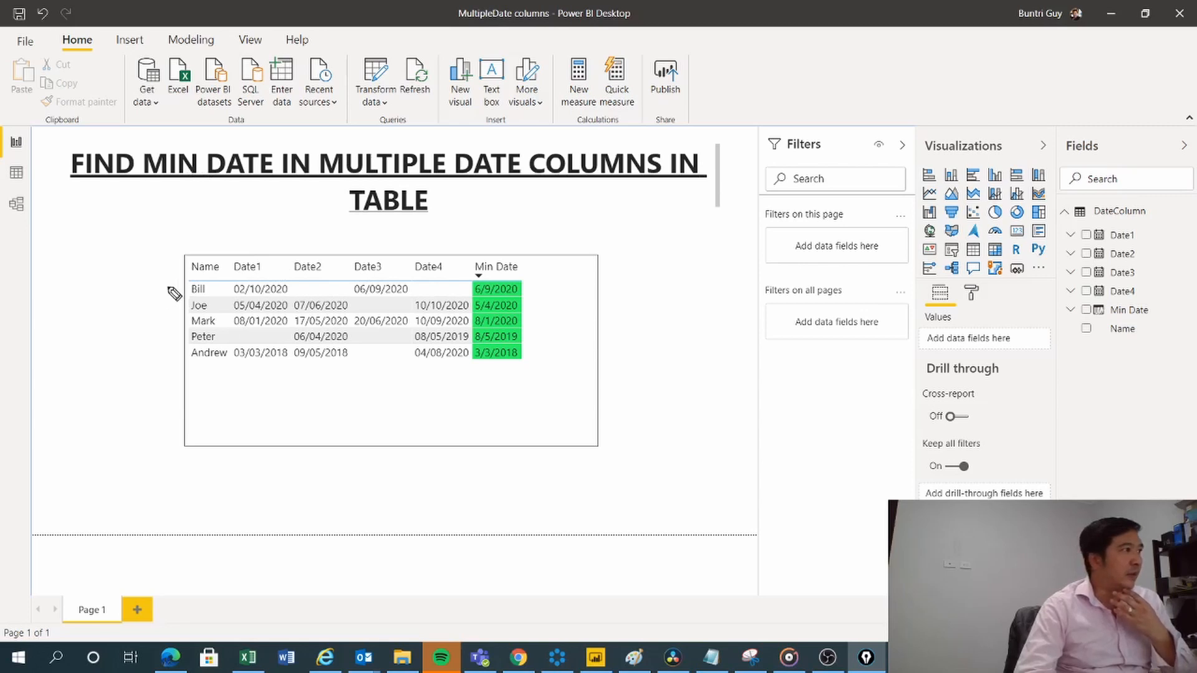
# - Annotate the report table by pointing at the first two rows, underlining the earliest dates in the first three, and marking the Min Date column
pyautogui.moveTo(150, 289); pyautogui.dragTo(182, 291)
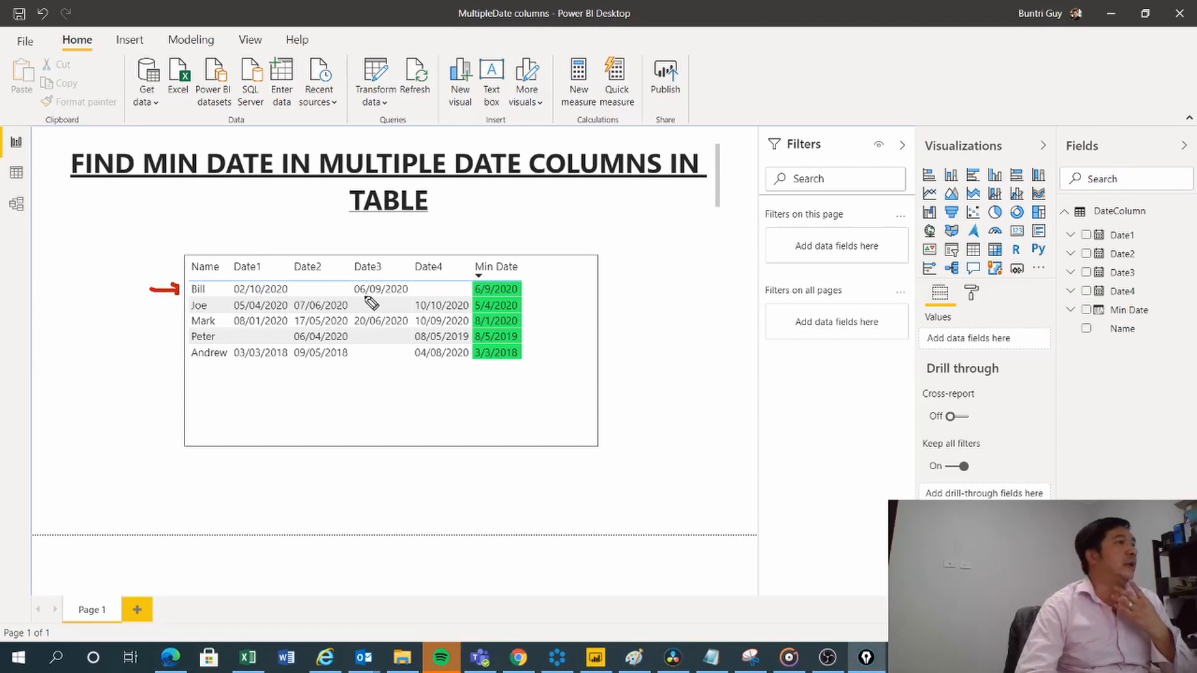
pyautogui.moveTo(355, 296); pyautogui.dragTo(391, 295)
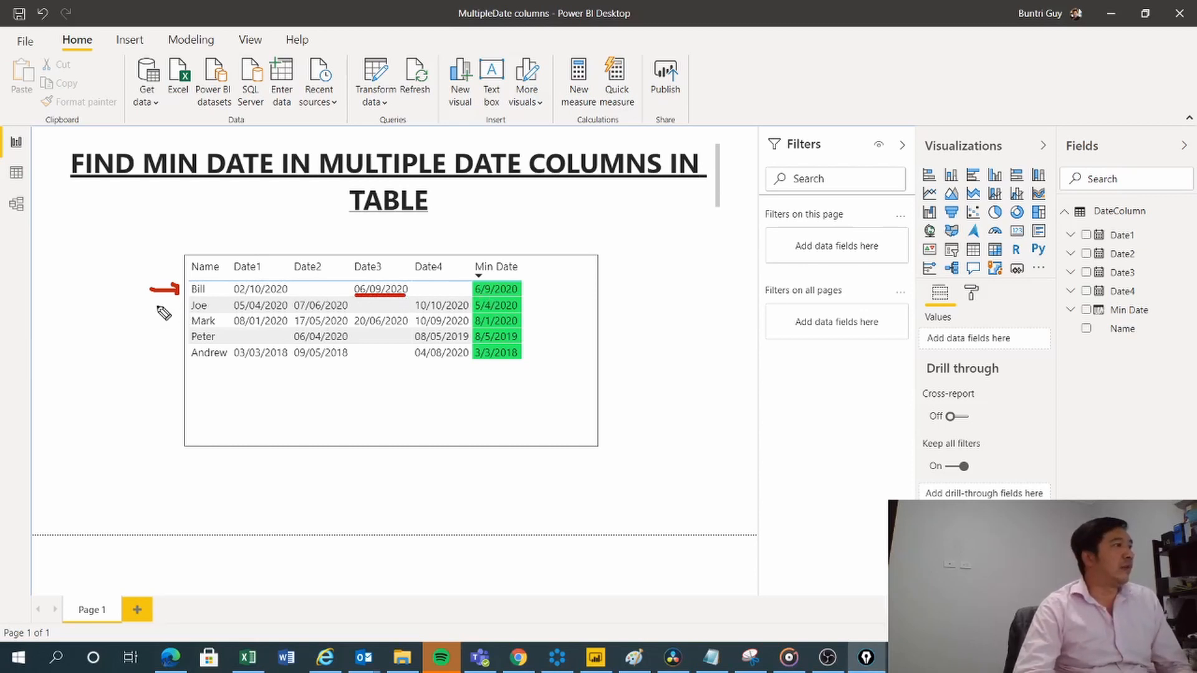
pyautogui.moveTo(157, 306); pyautogui.dragTo(174, 311)
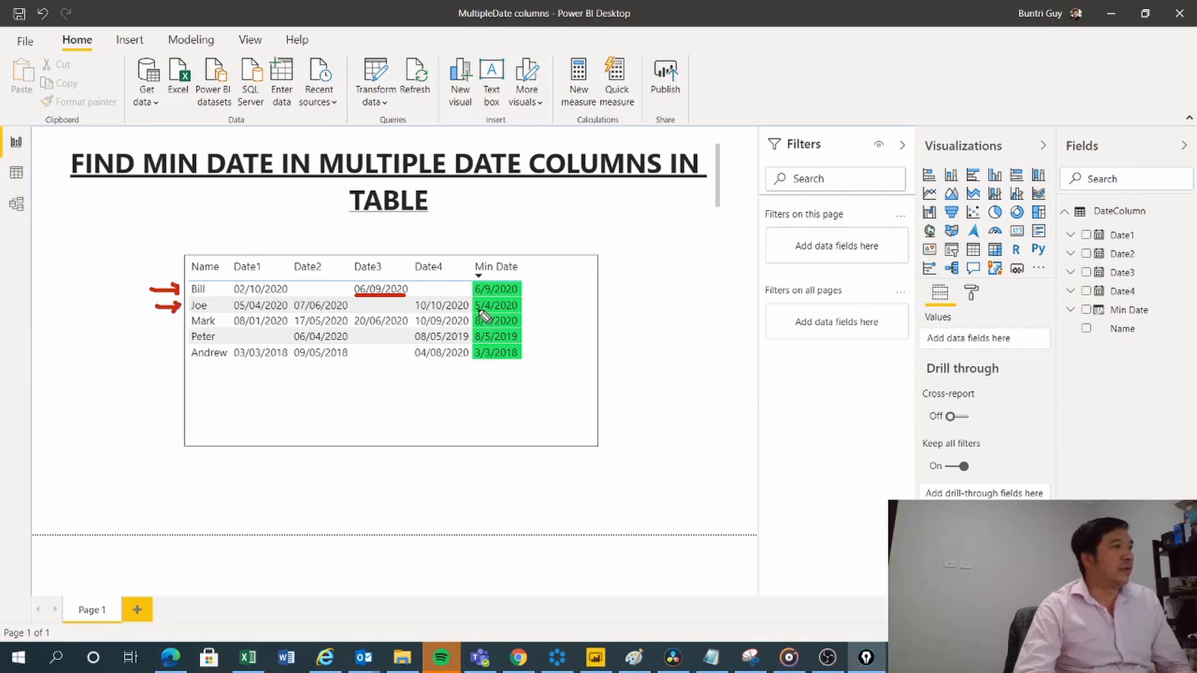
pyautogui.moveTo(230, 309); pyautogui.dragTo(278, 309)
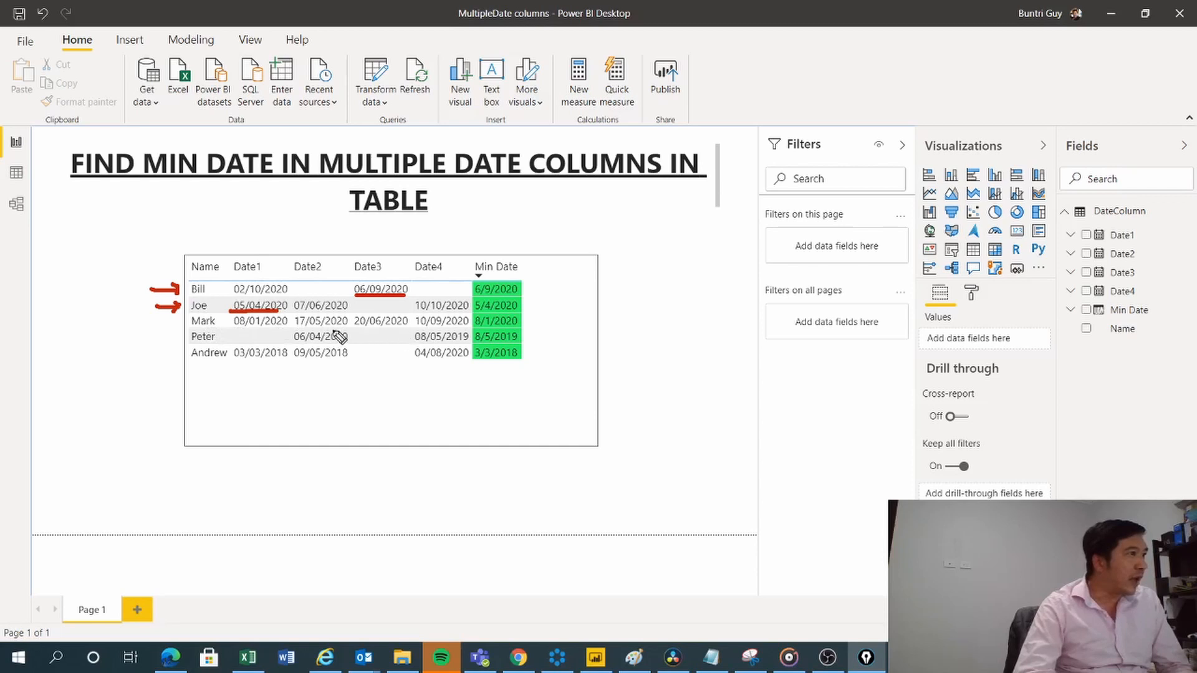
pyautogui.moveTo(234, 325); pyautogui.dragTo(279, 326)
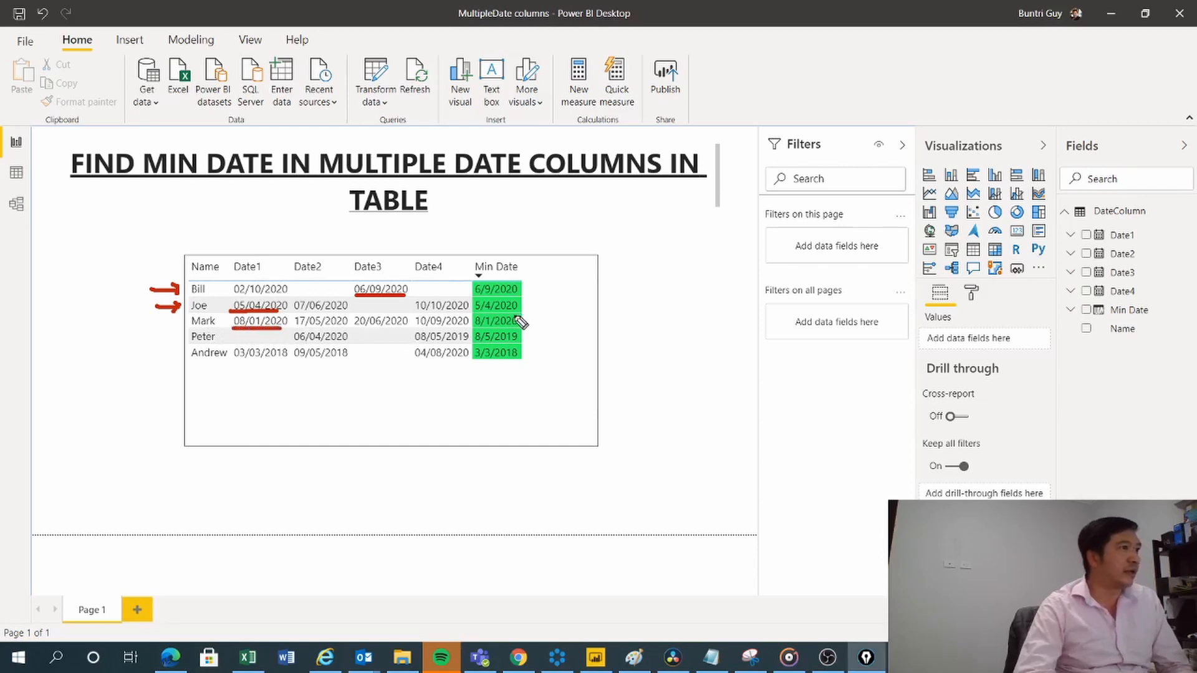
pyautogui.moveTo(528, 284); pyautogui.dragTo(529, 356)
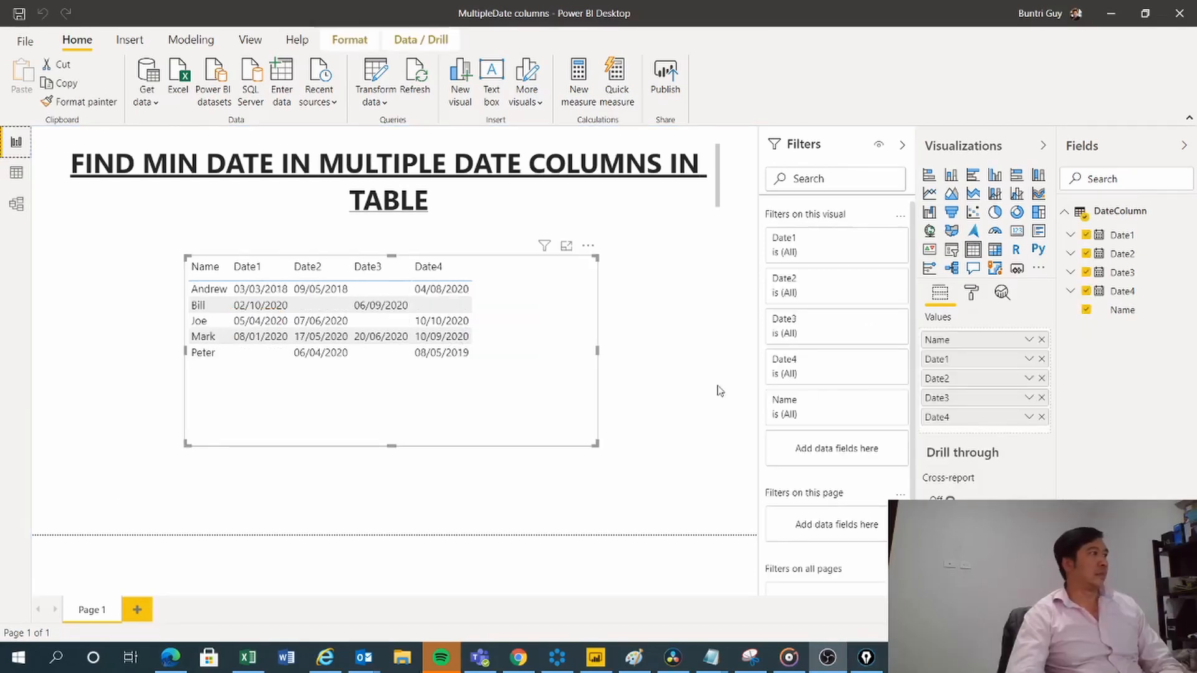
# - Add a calculated column named Min Date to the DateColumn table in the data view
pyautogui.click(22, 181)
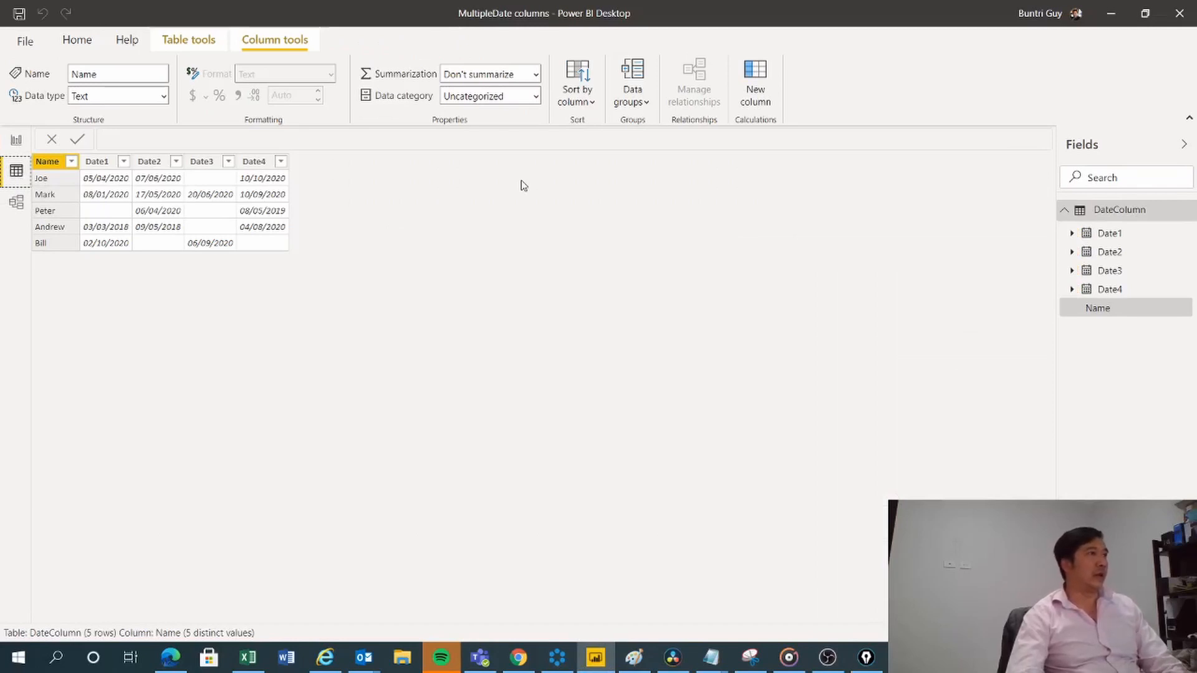
pyautogui.click(755, 87)
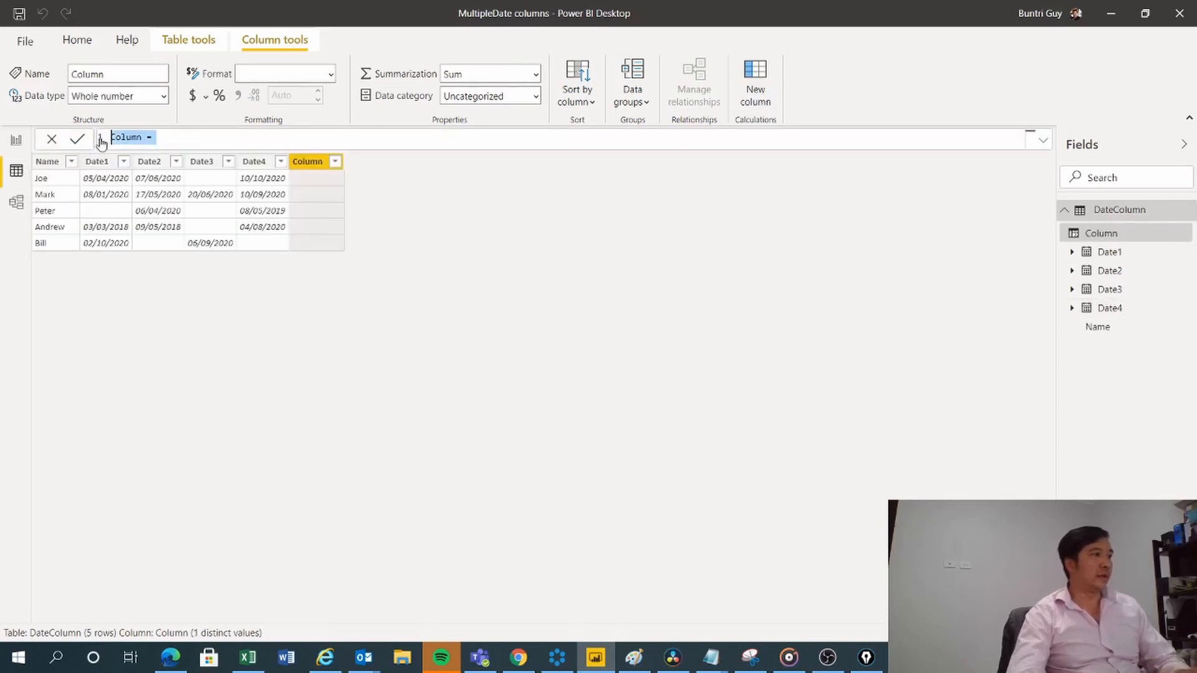
pyautogui.write('Min ')
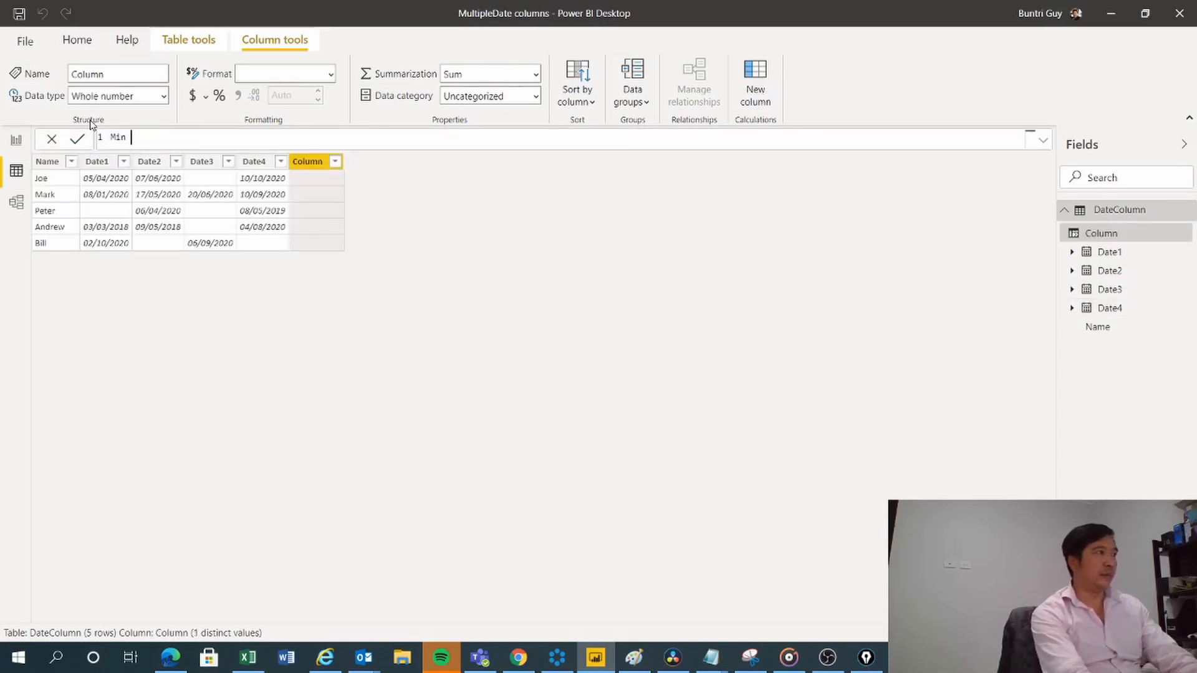
pyautogui.write('Date =')
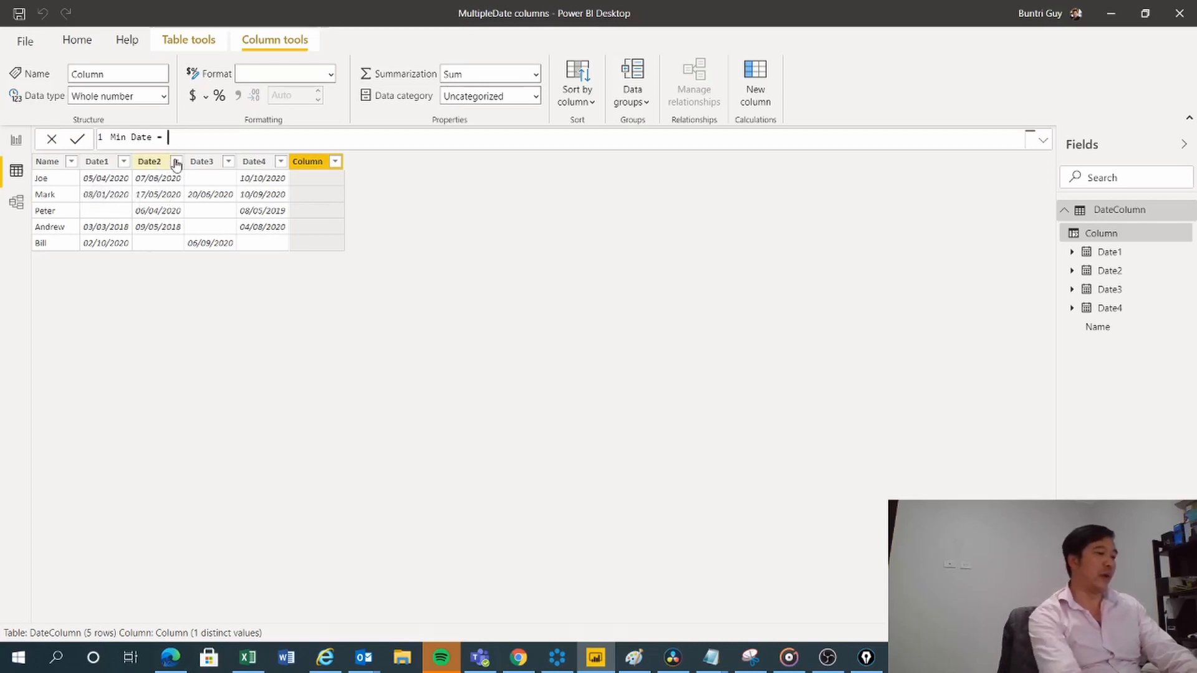
# - Start the Min Date formula with a MIN function taking DateColumn[Date1] and DateColumn[Date2]
pyautogui.write('MIN')
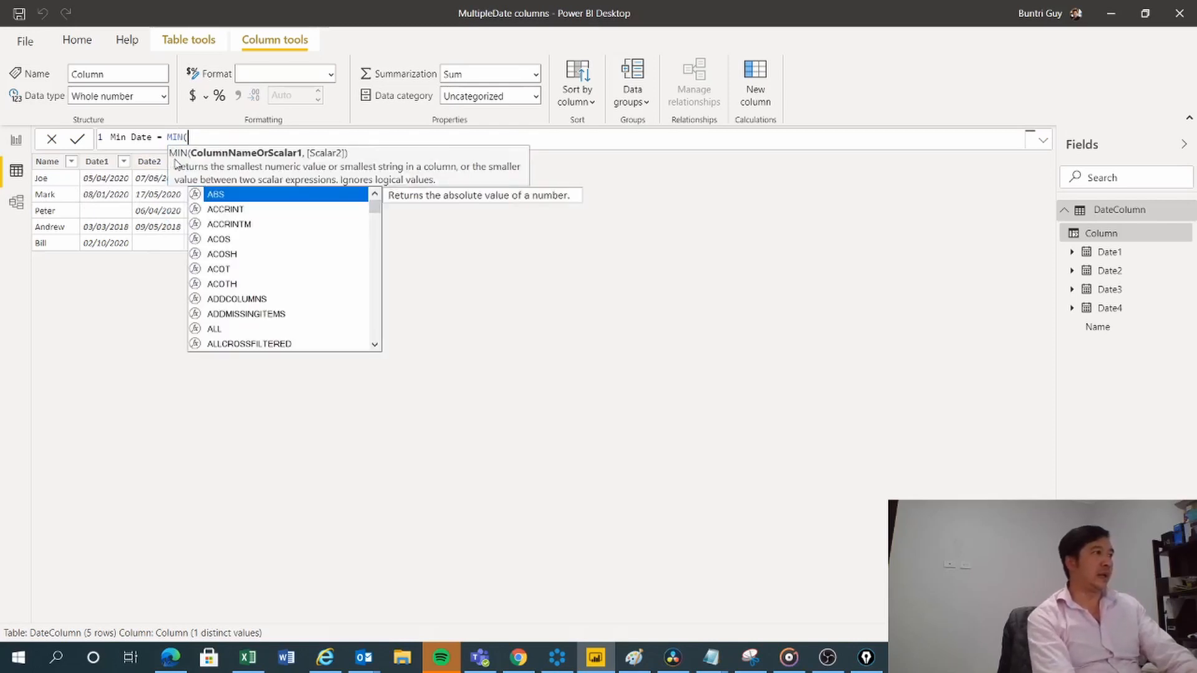
pyautogui.write('(')
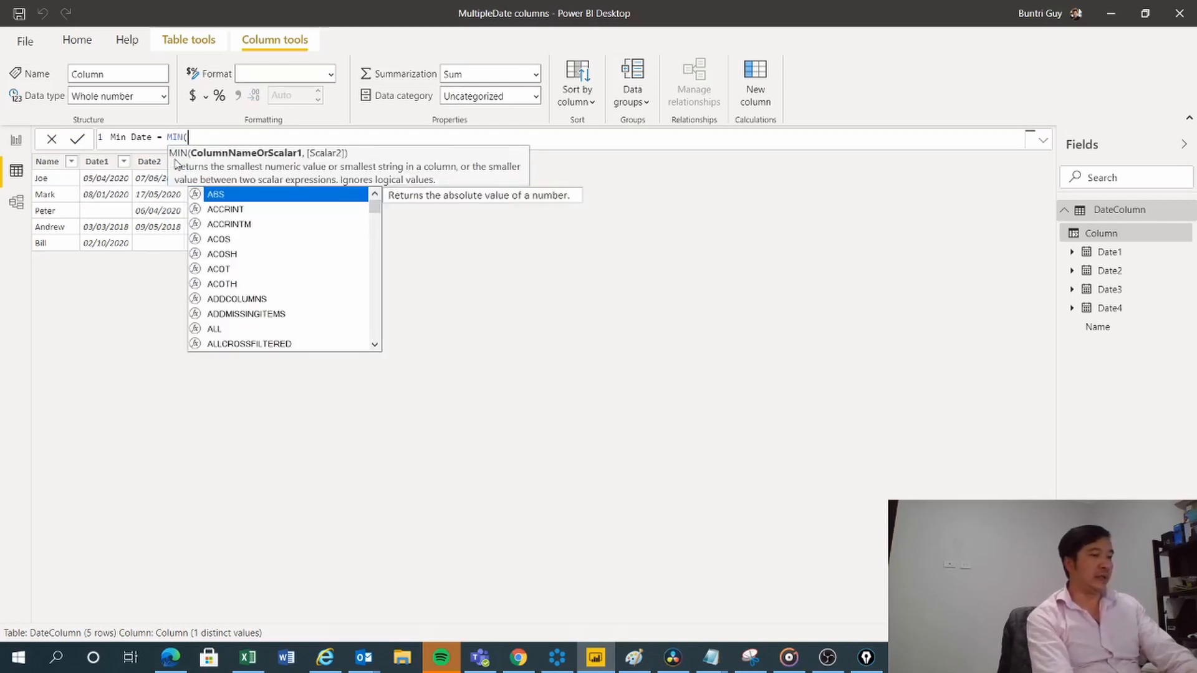
pyautogui.write('Date')
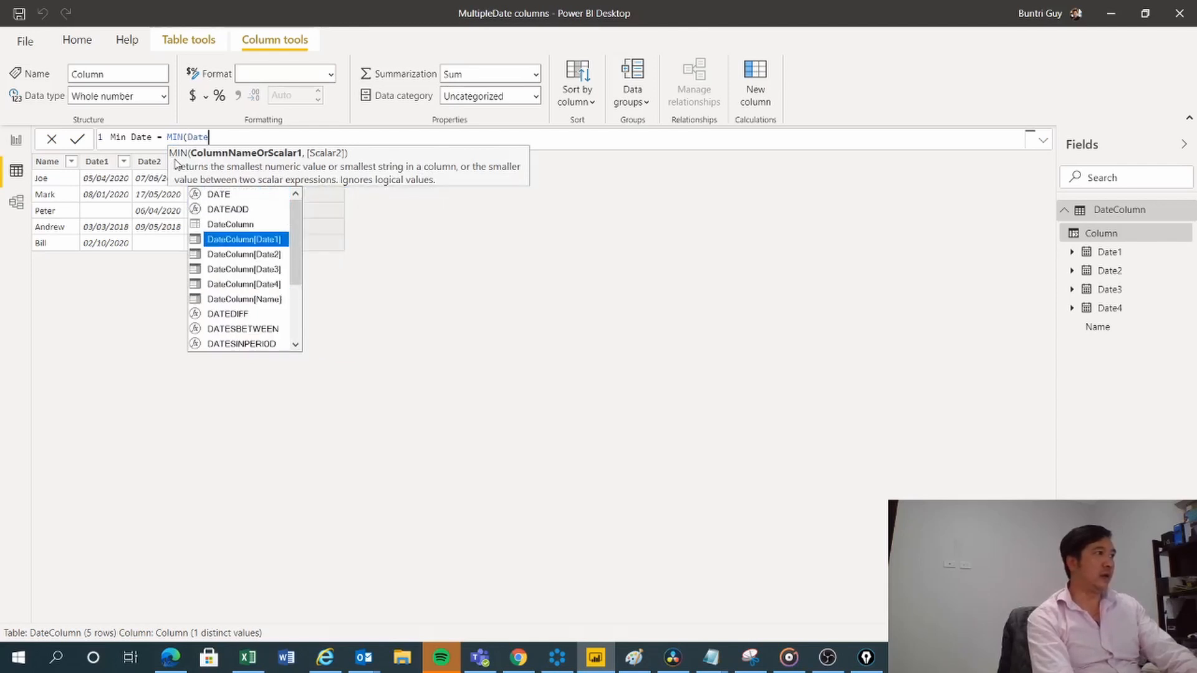
pyautogui.press('Tab')
pyautogui.write(', Date')
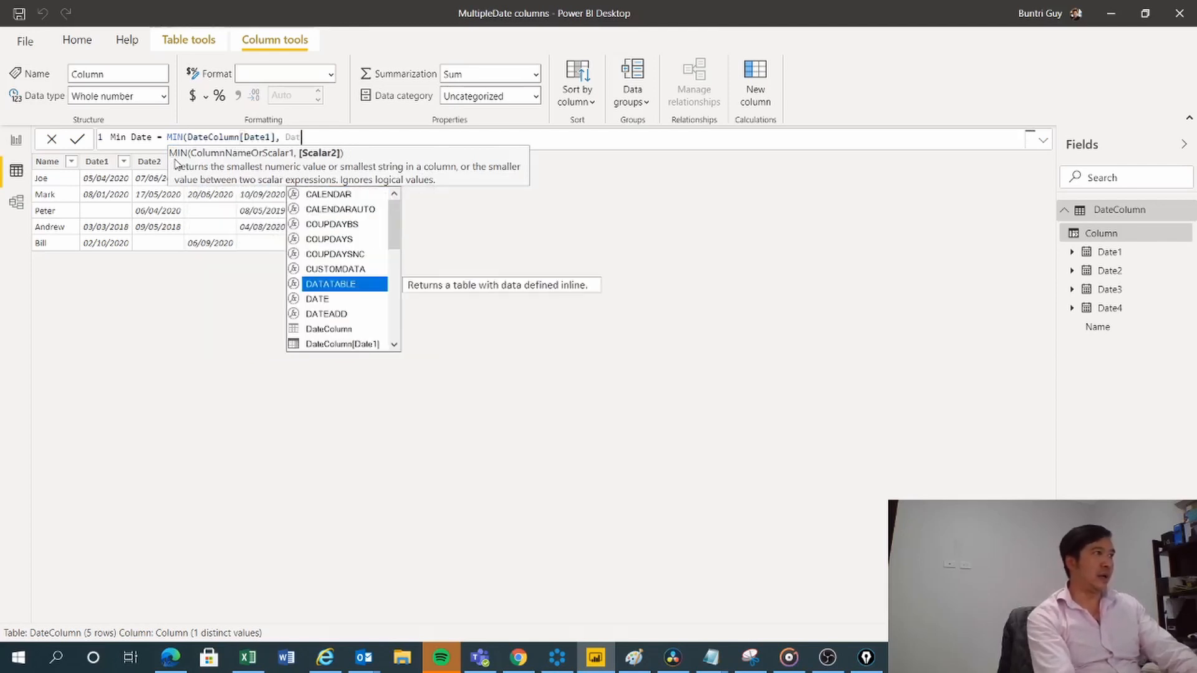
pyautogui.press('Down')
pyautogui.press('Down')
pyautogui.press('Tab')
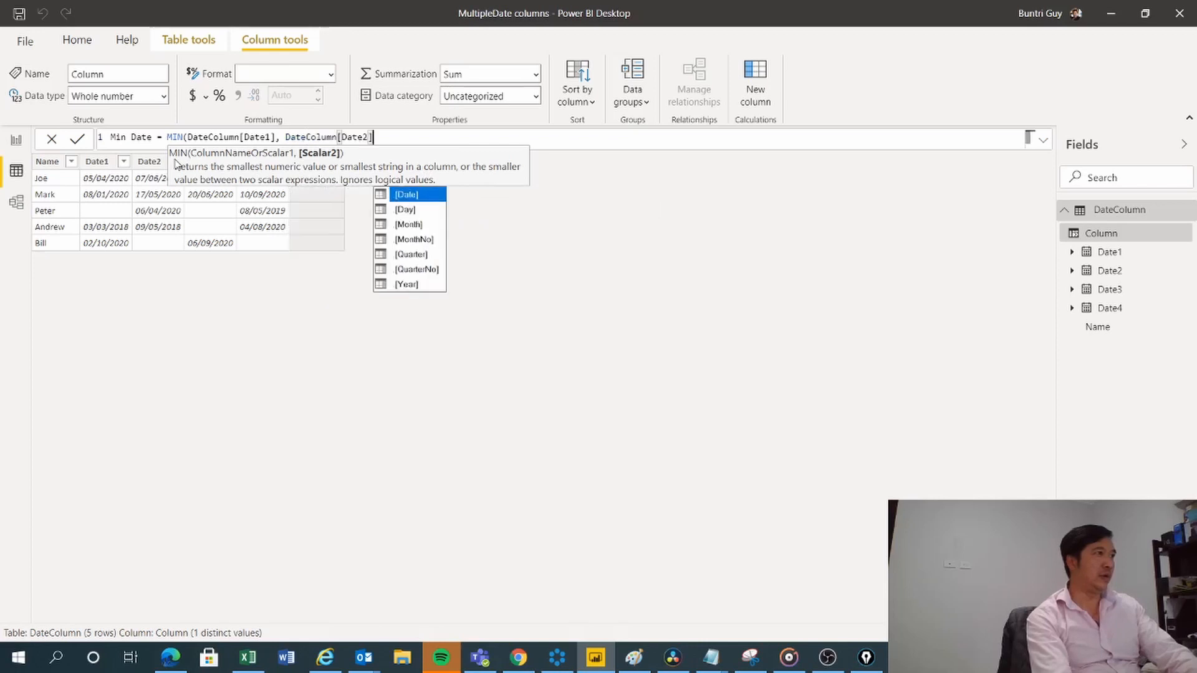
# - Add DateColumn[Date3] as the third argument of the MIN function
pyautogui.write('. ')
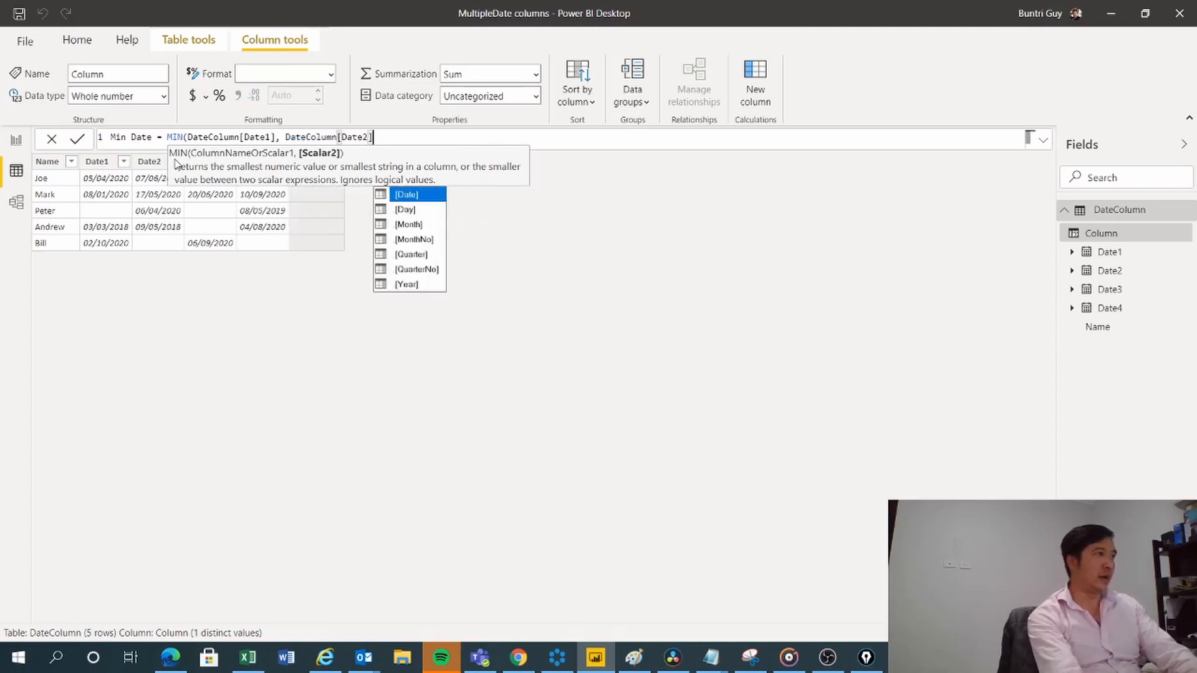
pyautogui.write(' Da')
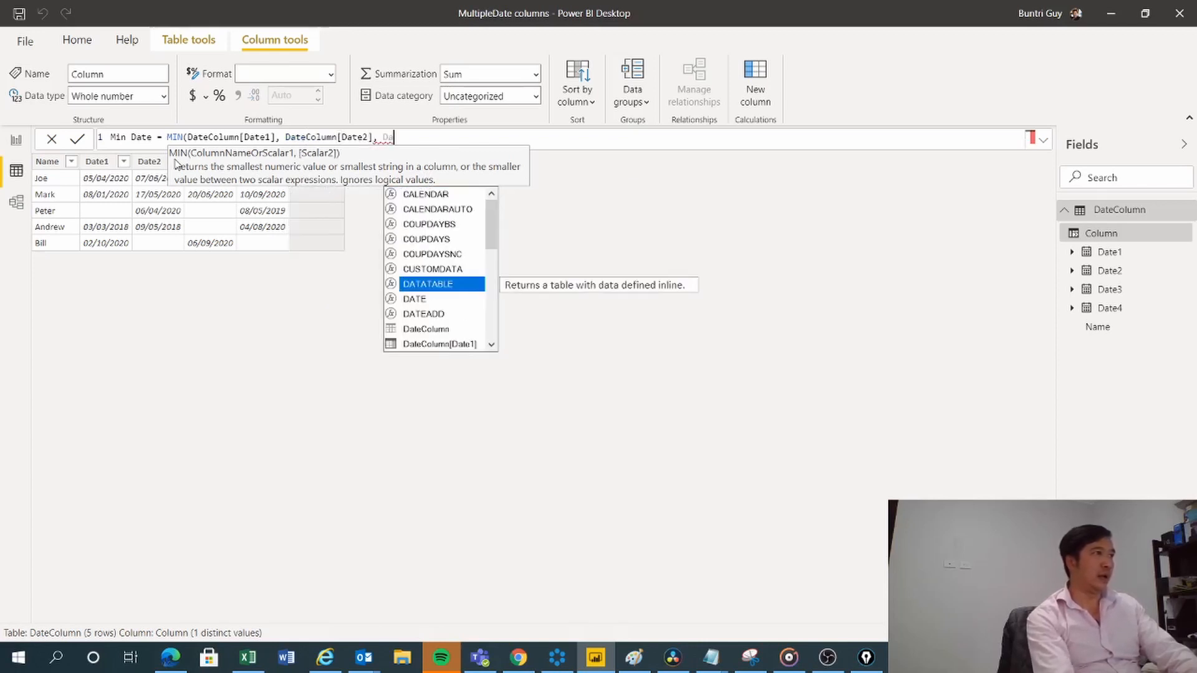
pyautogui.press('Down')
pyautogui.press('Down')
pyautogui.press('Down')
pyautogui.press('Down')
pyautogui.press('Down')
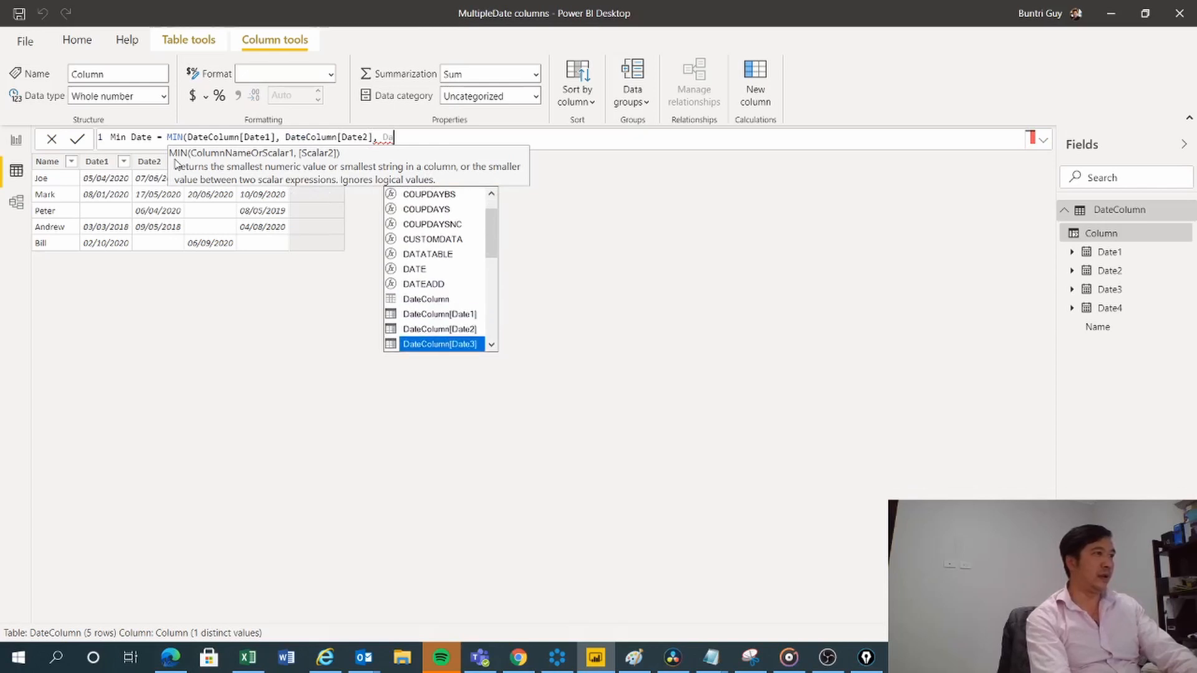
pyautogui.press('Tab')
# - Add DateColumn[Date4] as the fourth MIN argument, close the function and commit the formula
pyautogui.write(', Date')
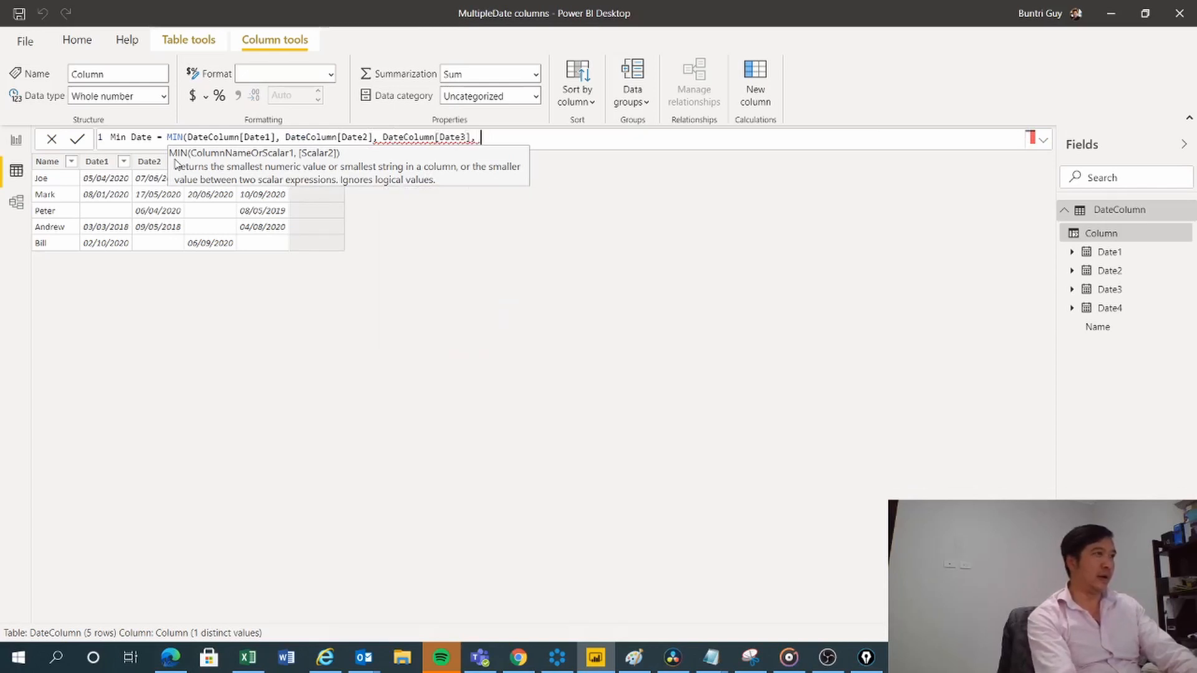
pyautogui.press('Down')
pyautogui.press('Down')
pyautogui.press('Down')
pyautogui.press('Down')
pyautogui.press('Down')
pyautogui.press('Down')
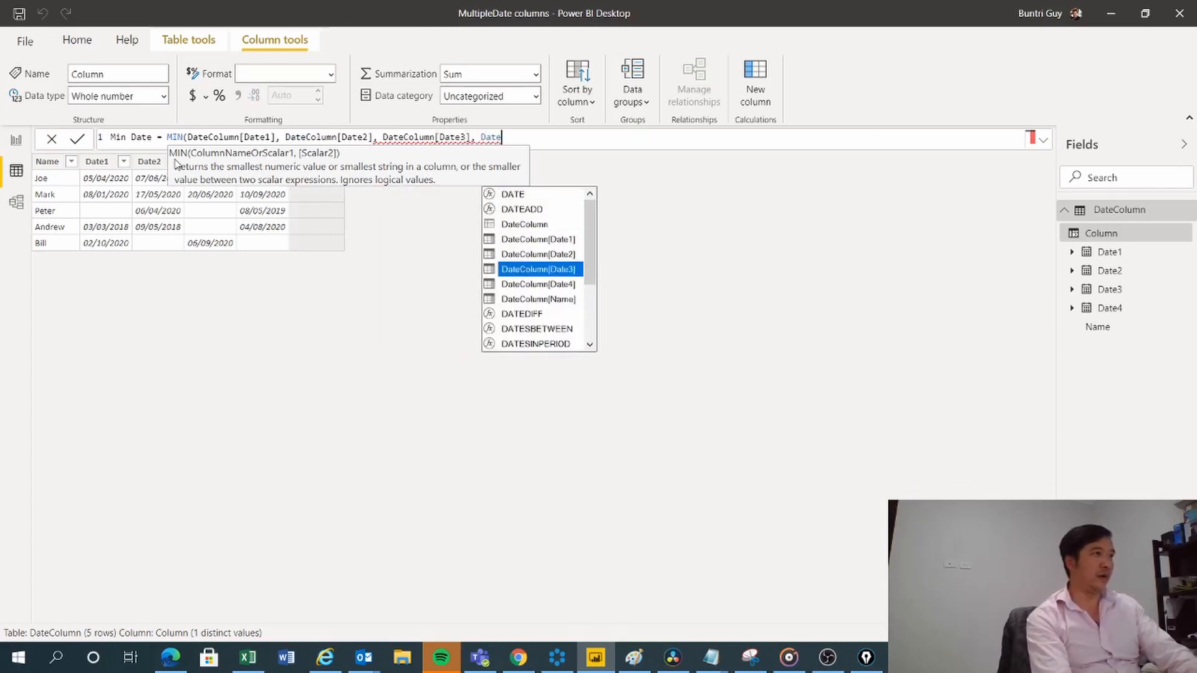
pyautogui.press('Tab')
pyautogui.write(')')
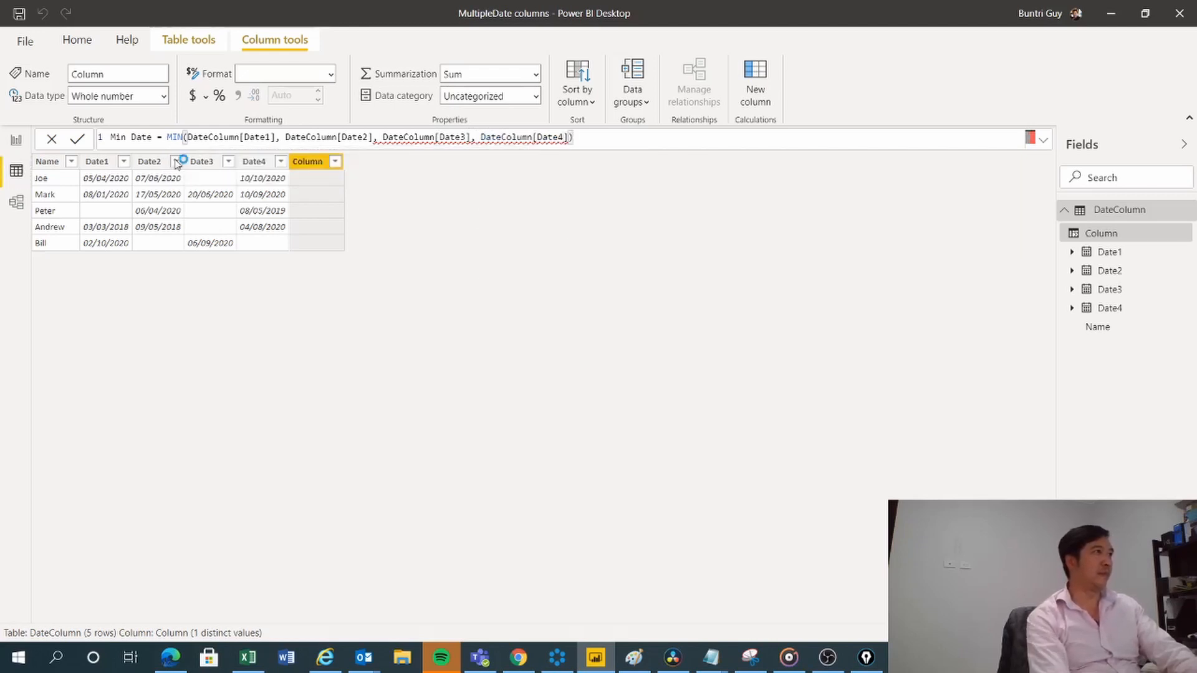
pyautogui.press('Return')
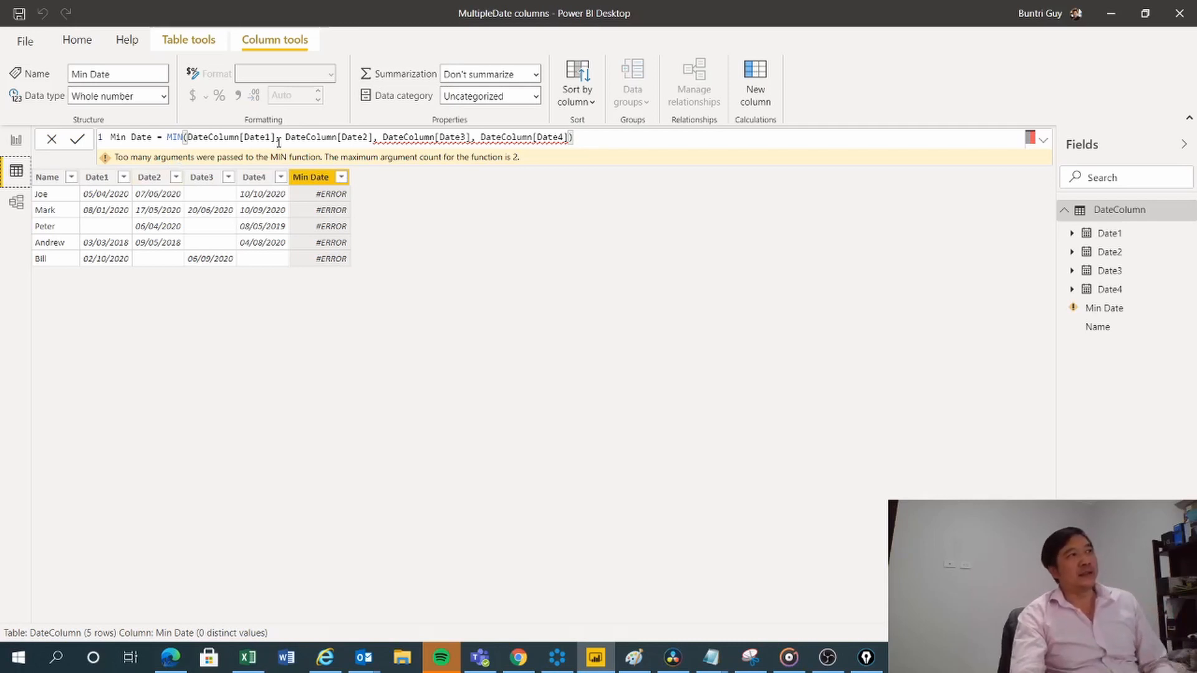
# - Add curly braces around the four date column references in the Min Date formula so they form a table
pyautogui.moveTo(403, 138)
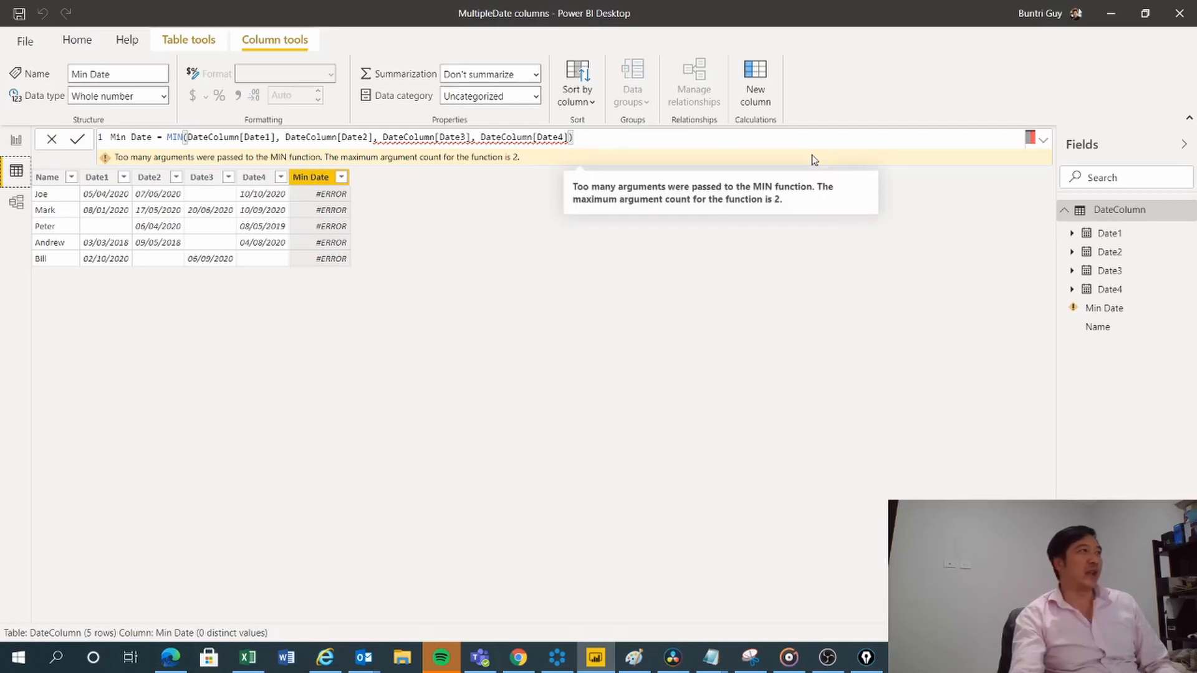
pyautogui.click(186, 138)
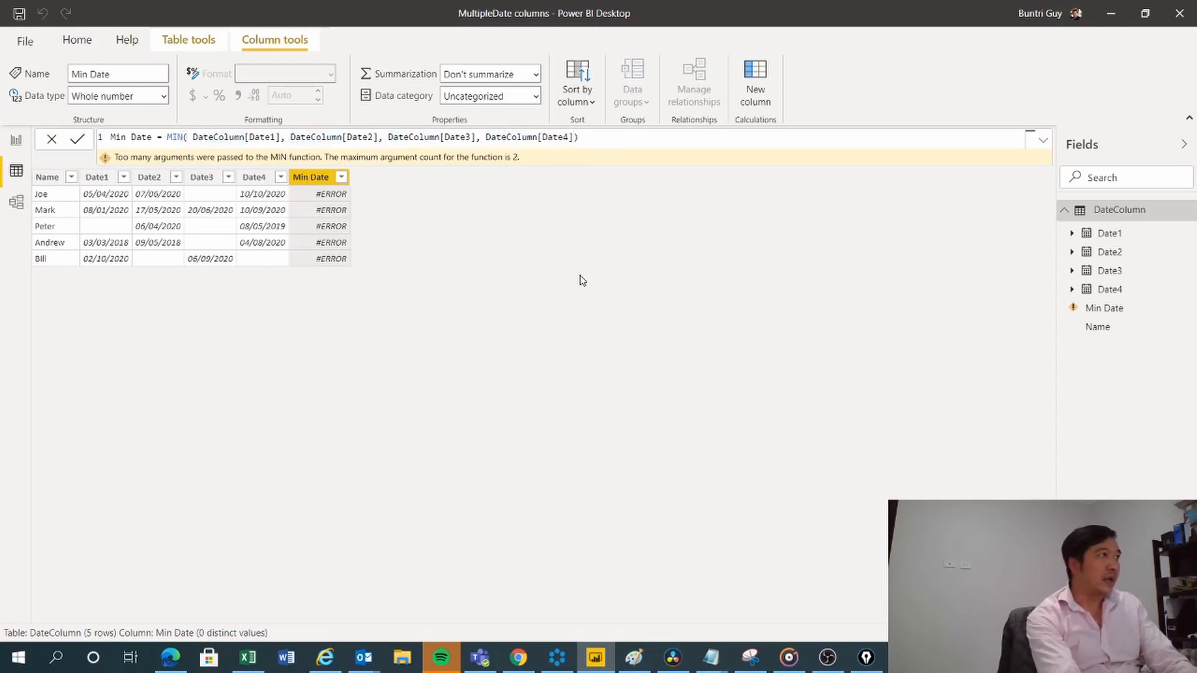
pyautogui.write('{')
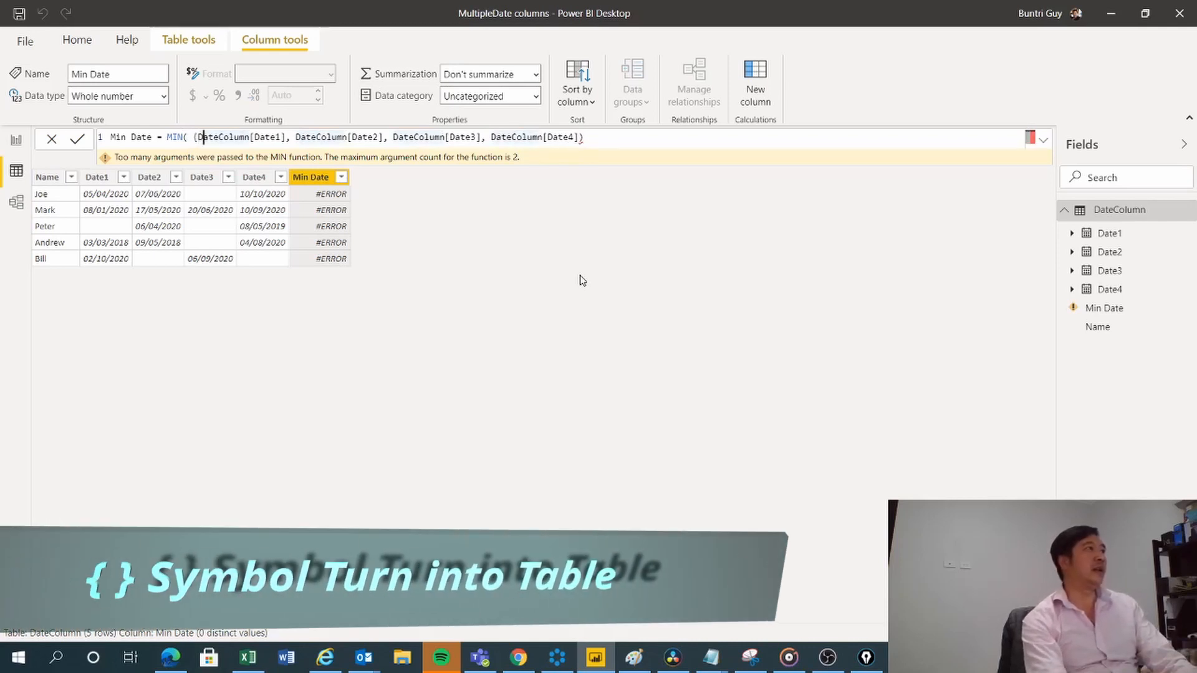
pyautogui.press('Left')
pyautogui.press('Right')
pyautogui.press('Right')
pyautogui.press('Right')
pyautogui.press('Right')
pyautogui.press('Right')
pyautogui.press('Right')
pyautogui.press('Right')
pyautogui.press('Right')
pyautogui.press('Right')
pyautogui.press('Right')
pyautogui.press('Right')
pyautogui.press('Right')
pyautogui.press('Right')
pyautogui.press('Right')
pyautogui.press('Right')
pyautogui.press('Right')
pyautogui.press('Right')
pyautogui.press('Right')
pyautogui.press('Right')
pyautogui.press('Right')
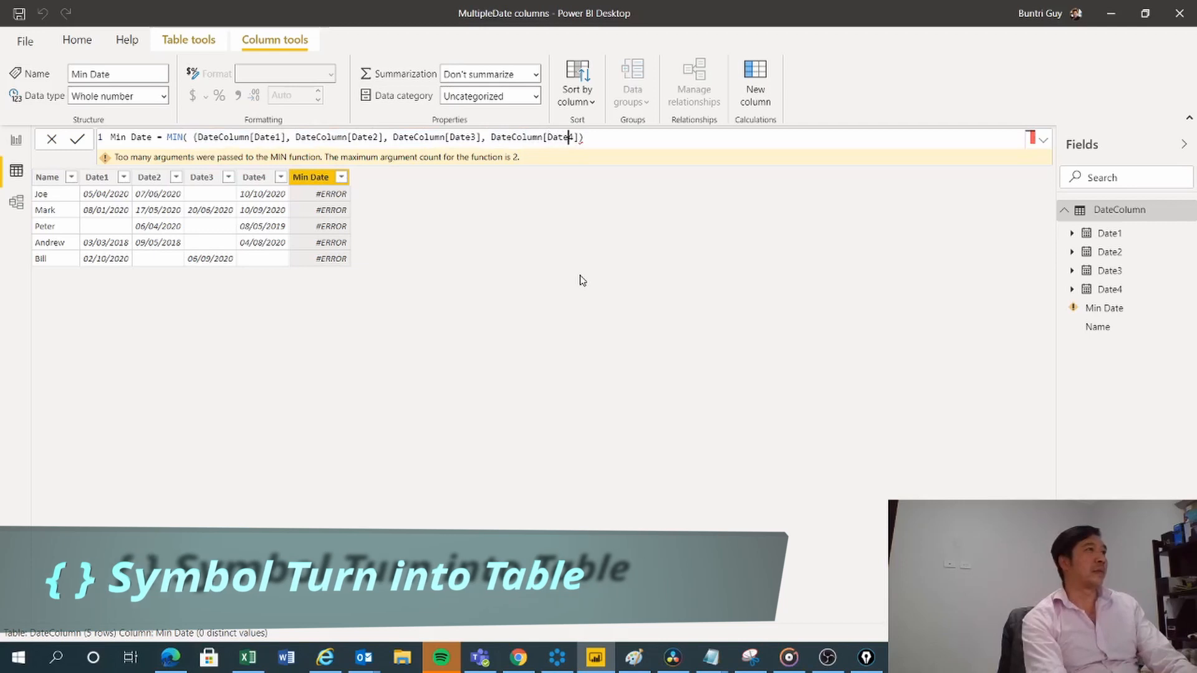
pyautogui.press('Right')
pyautogui.press('Right')
pyautogui.press('Right')
pyautogui.press('Right')
pyautogui.press('Right')
pyautogui.press('Right')
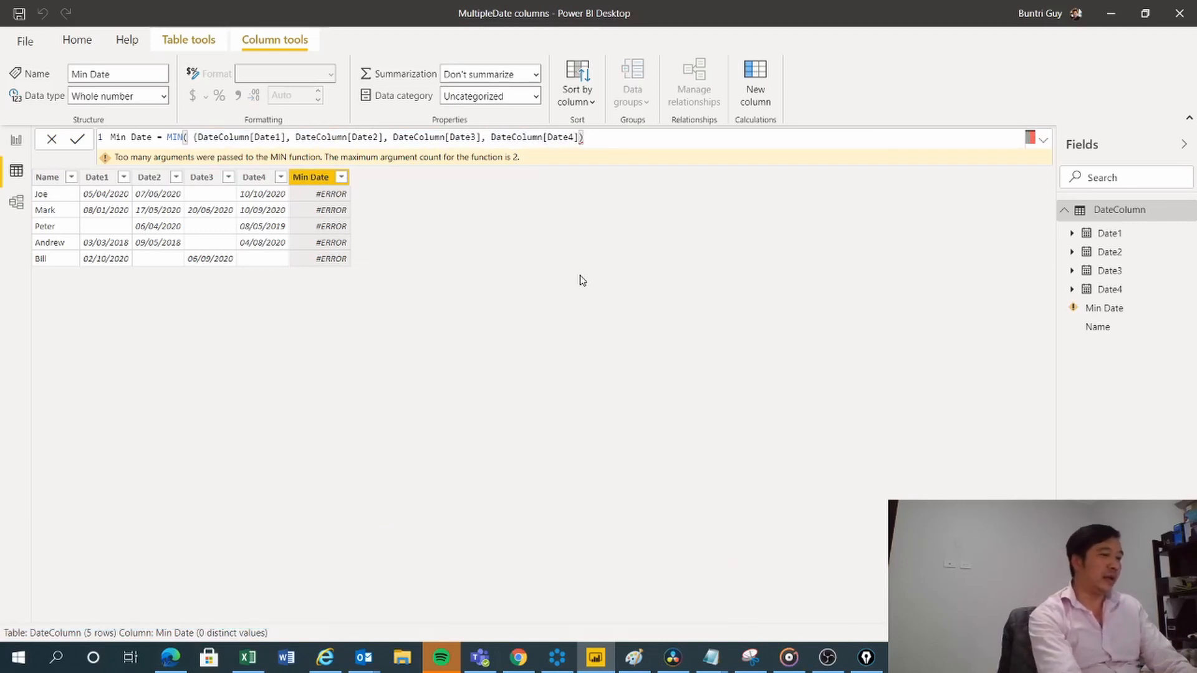
pyautogui.write('}')
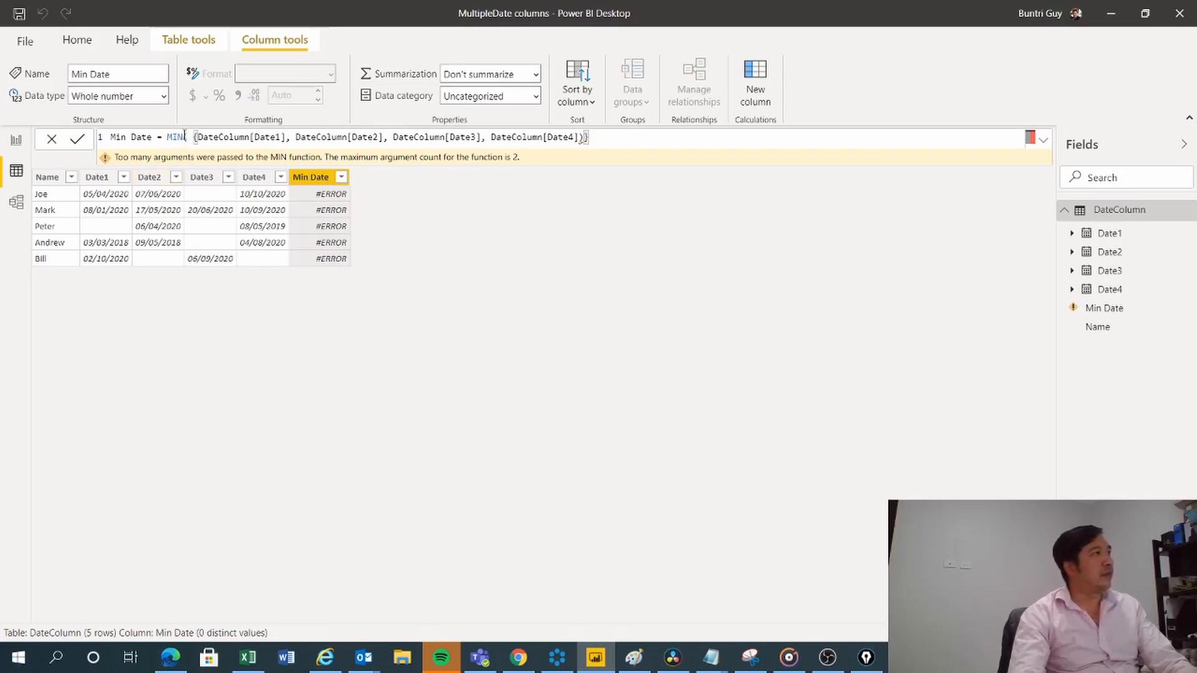
# - Change the function from MIN to MINX and remove the misplaced parenthesis before the closing curly brace
pyautogui.click(185, 137)
pyautogui.write('X')
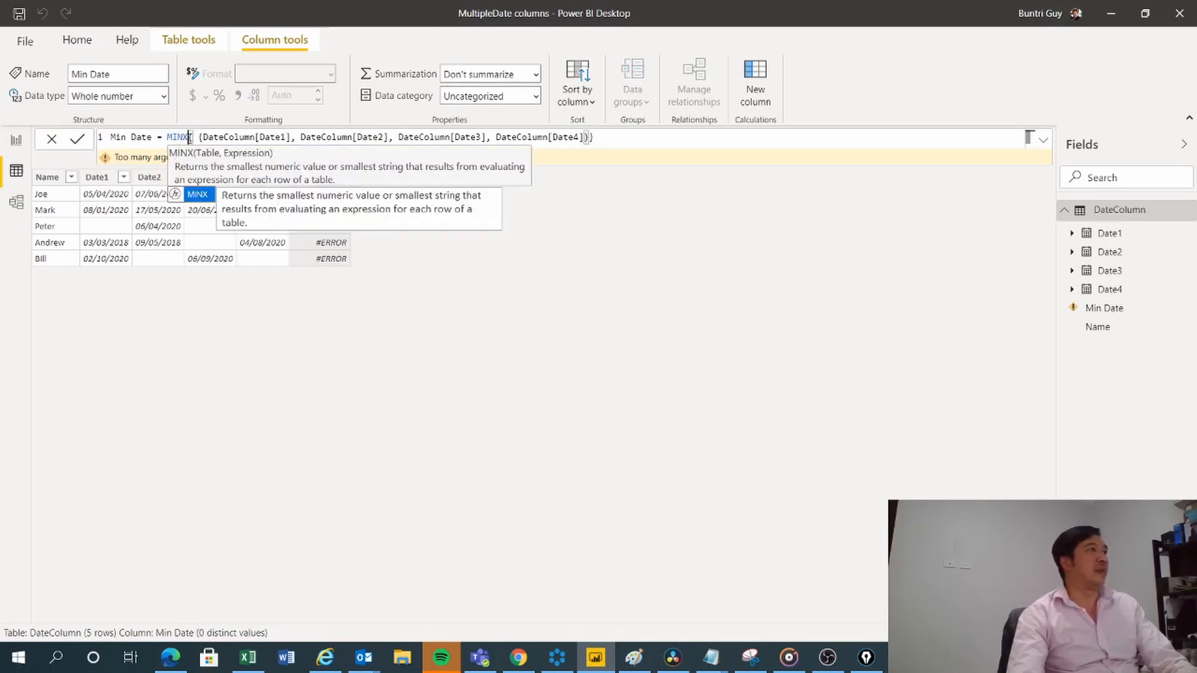
pyautogui.moveTo(199, 137); pyautogui.dragTo(589, 137)
pyautogui.click(602, 138)
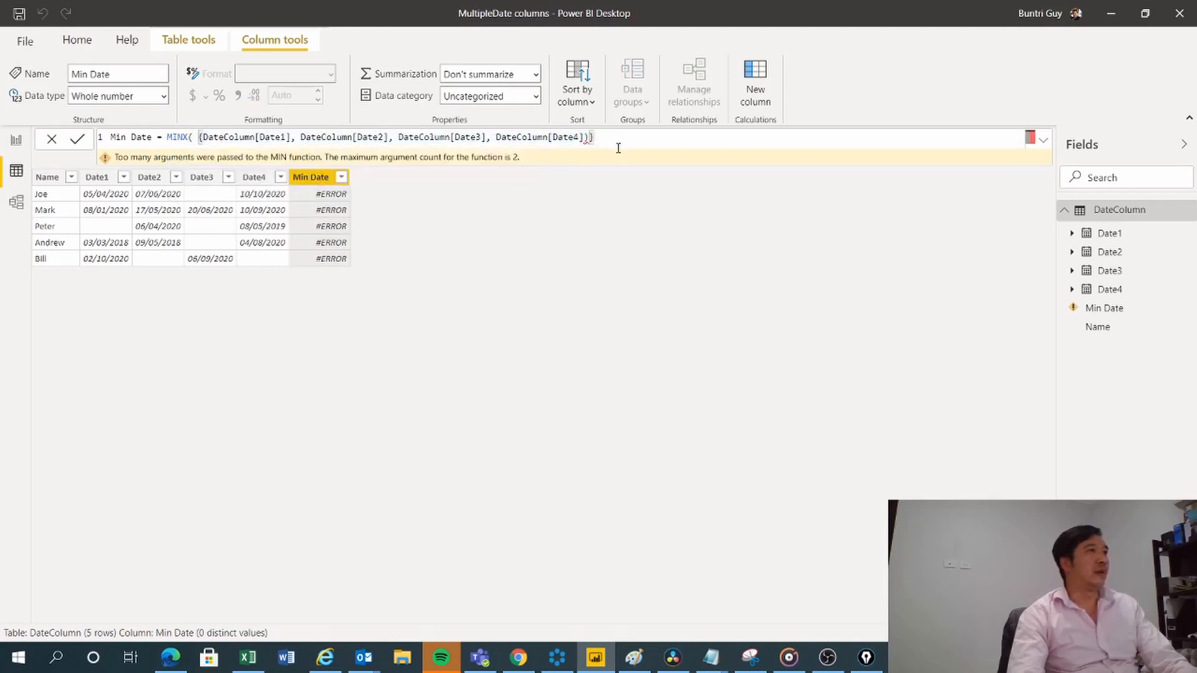
pyautogui.press('BackSpace')
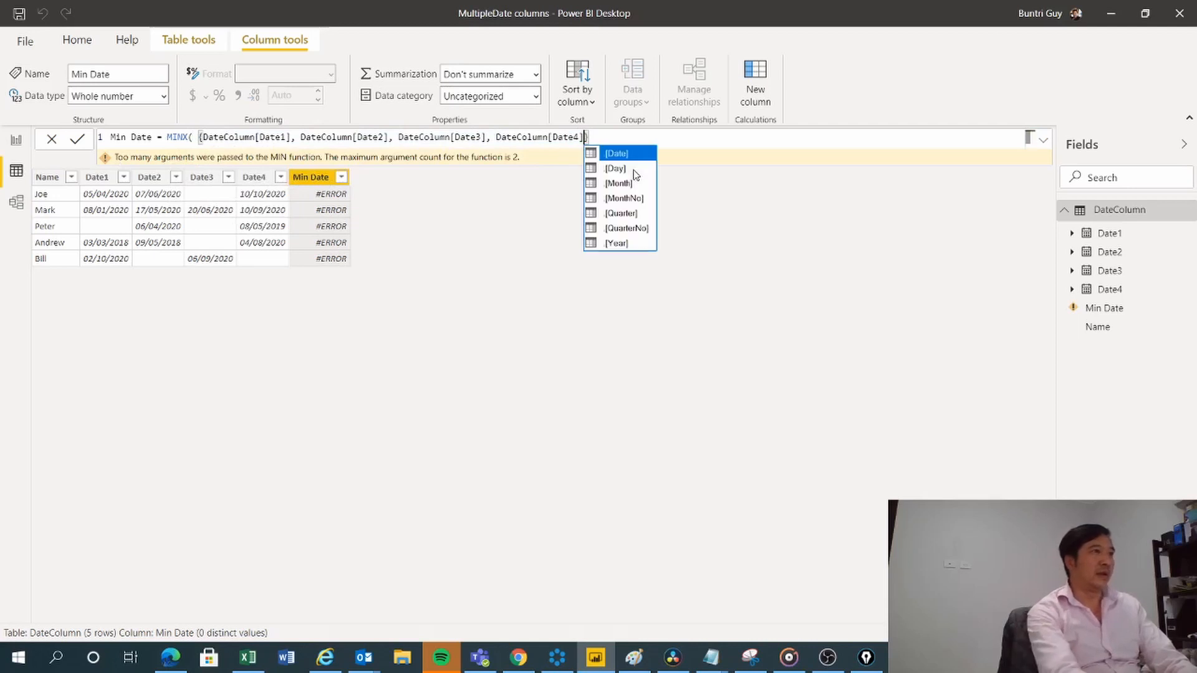
# - Add [Value] as the MINX expression after the table of dates, close the function and commit the formula
pyautogui.press('Escape')
pyautogui.write(', [')
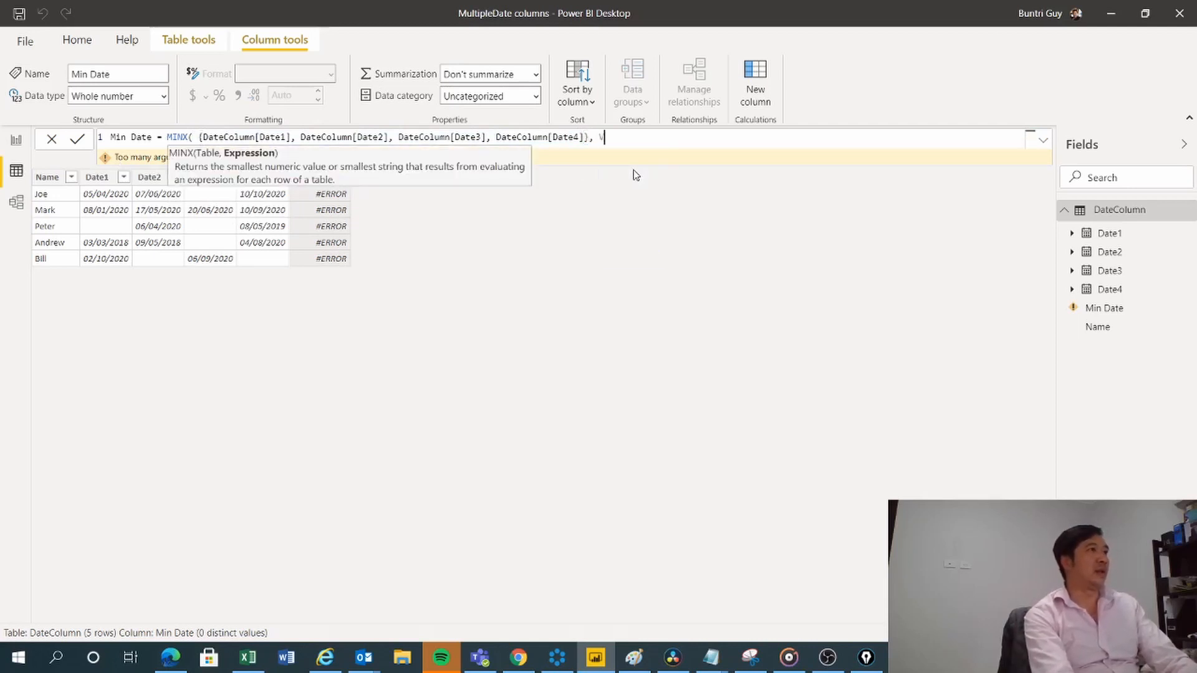
pyautogui.write('V')
pyautogui.press('Tab')
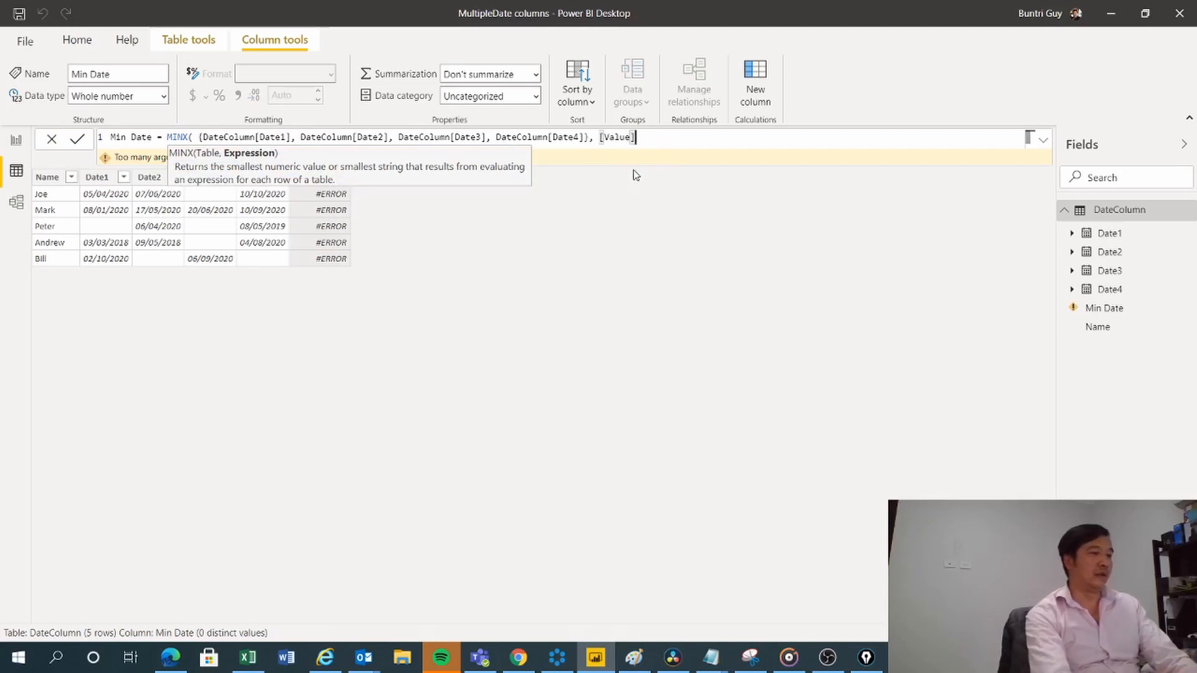
pyautogui.write(')')
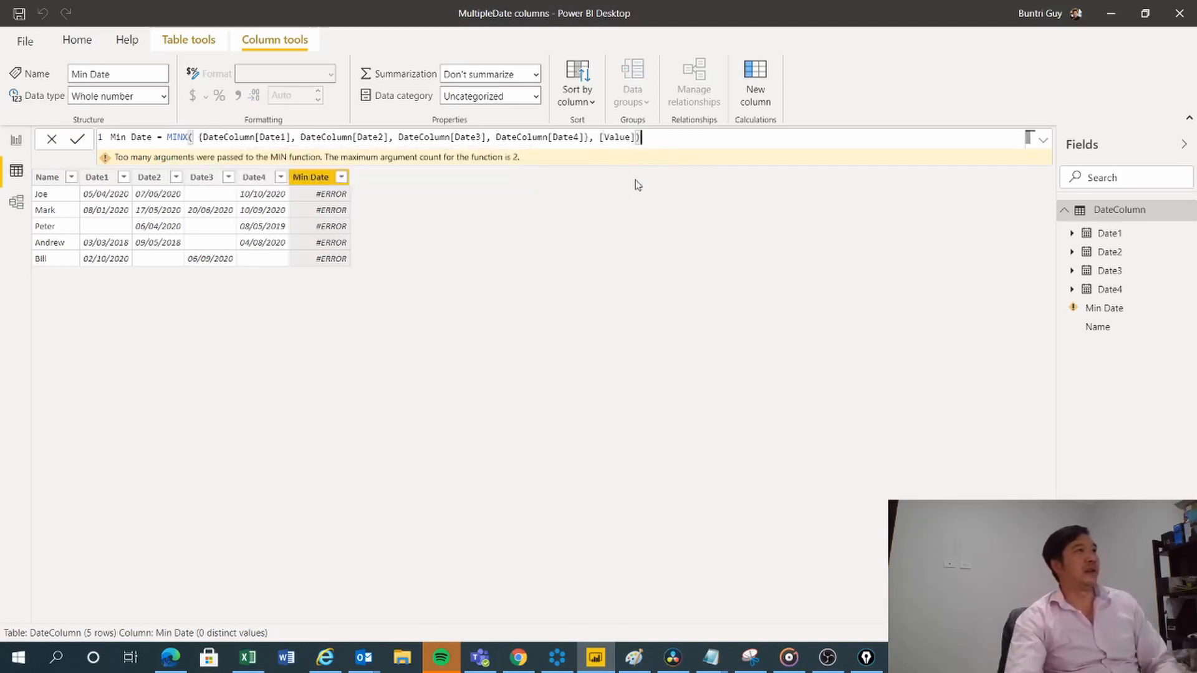
pyautogui.click(78, 138)
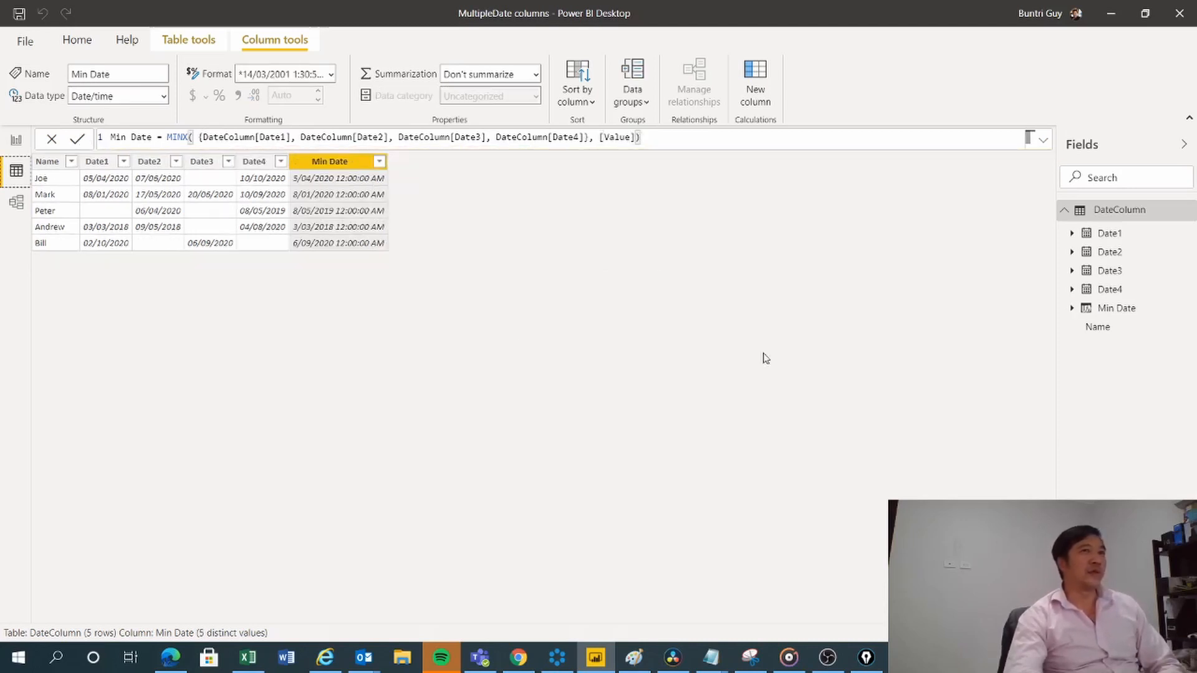
# - Set the Min Date column's format to 14/3/2001 (d/m/yyyy)
pyautogui.rightClick(1116, 309)
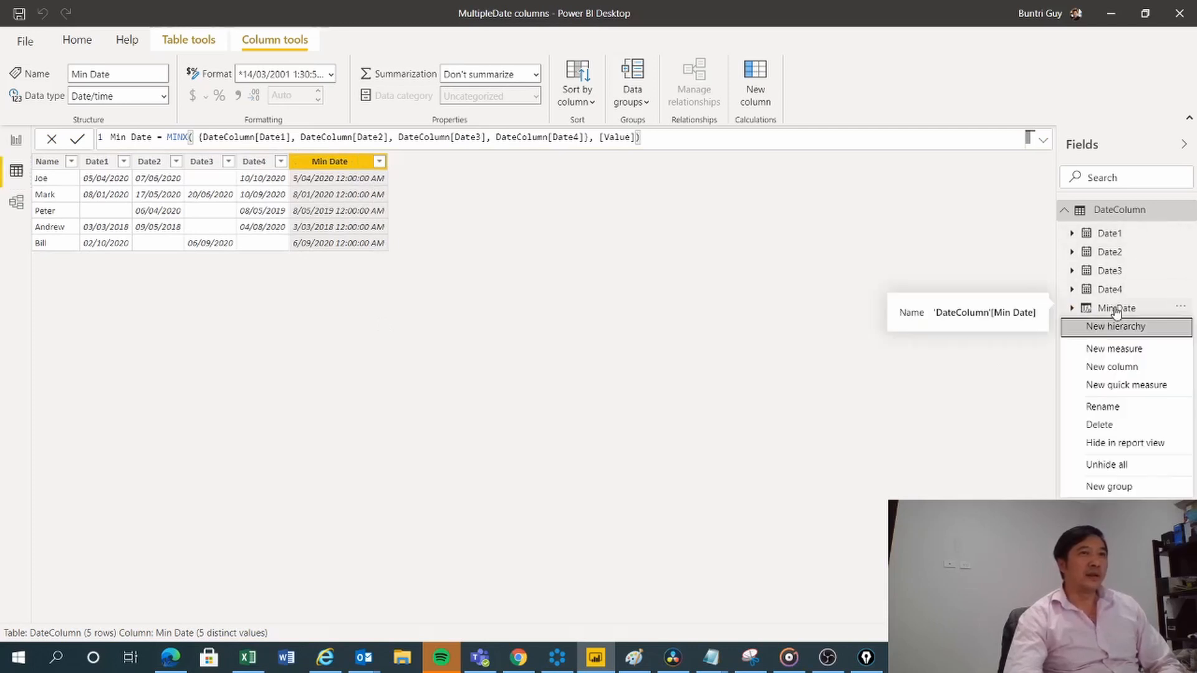
pyautogui.click(331, 74)
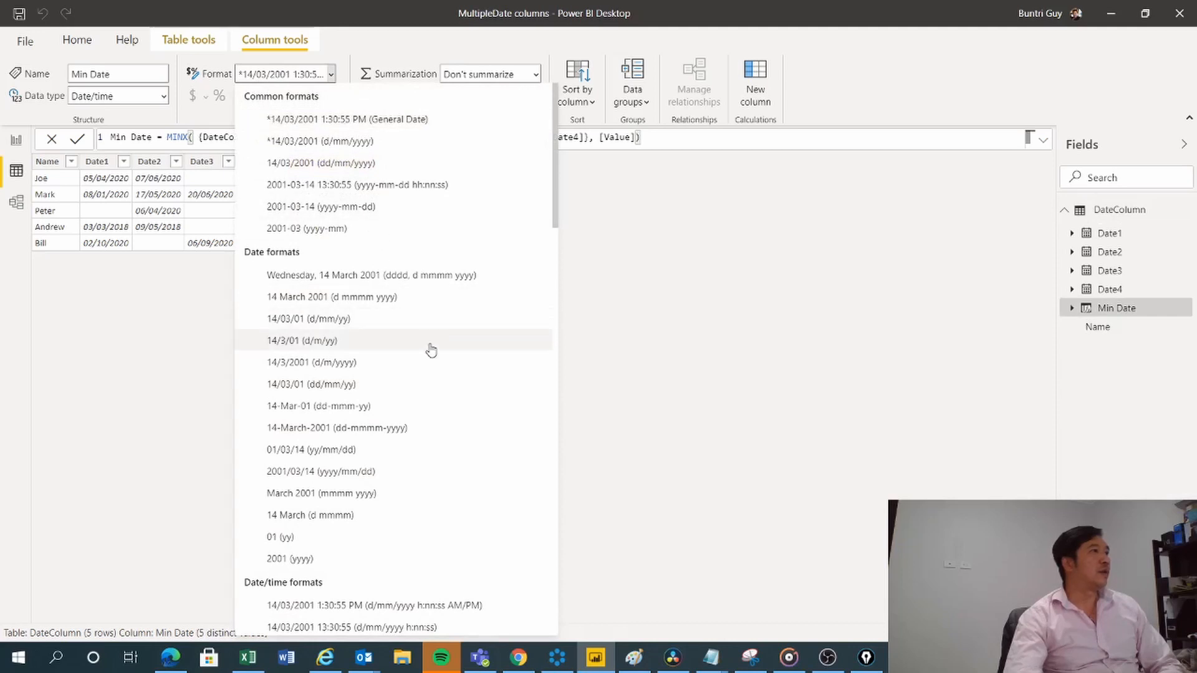
pyautogui.click(425, 138)
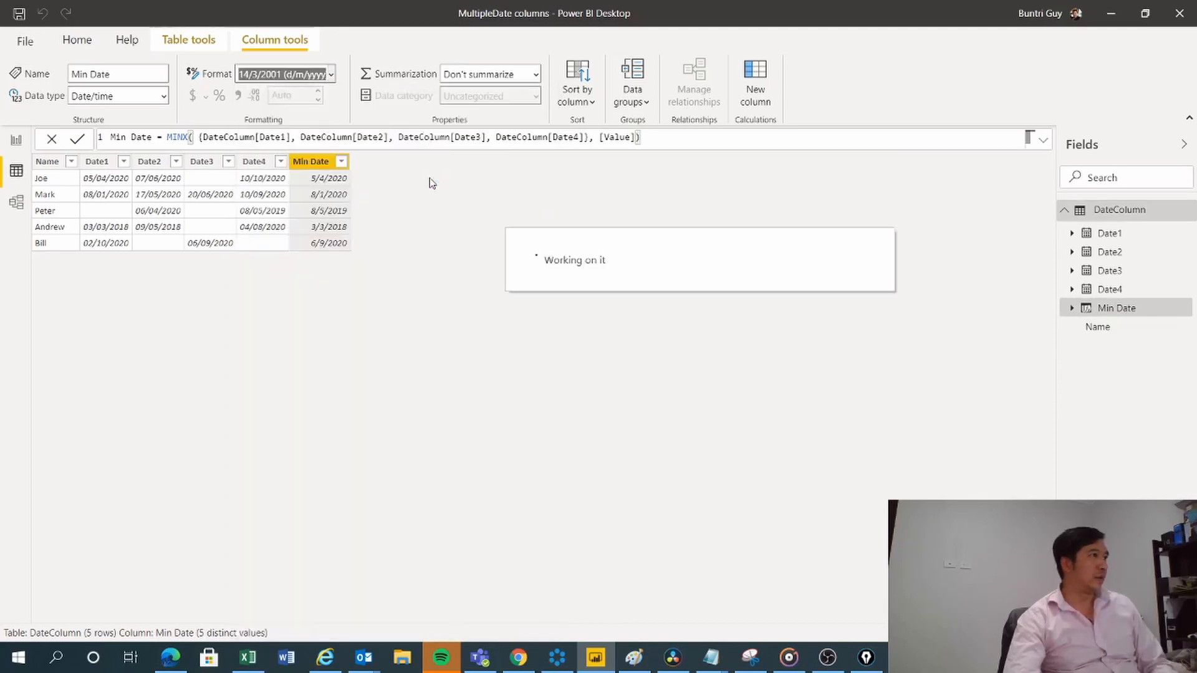